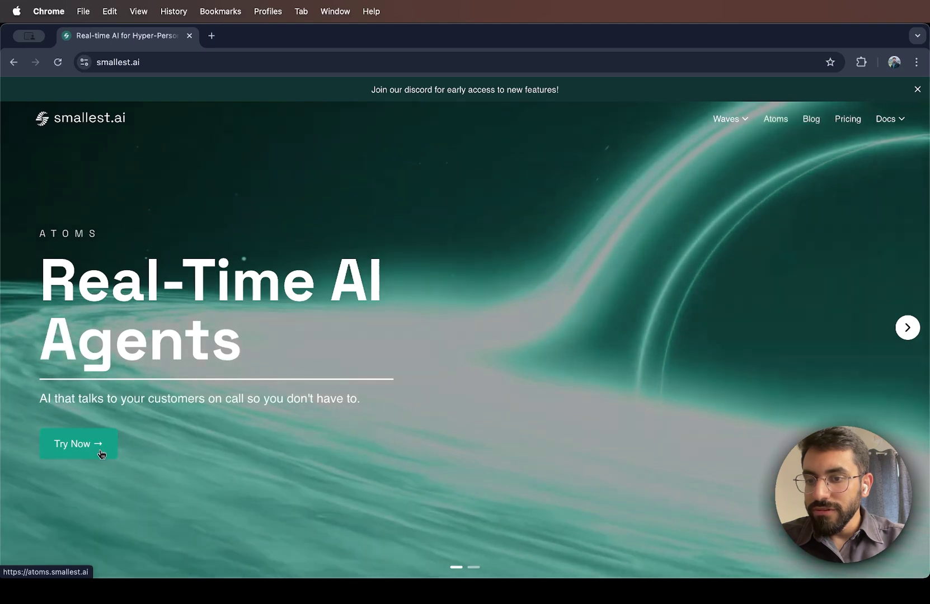
Create a new agent from the Restaurant Reservation Assistant template
{"action": "left_click", "coordinate": [96, 445]}
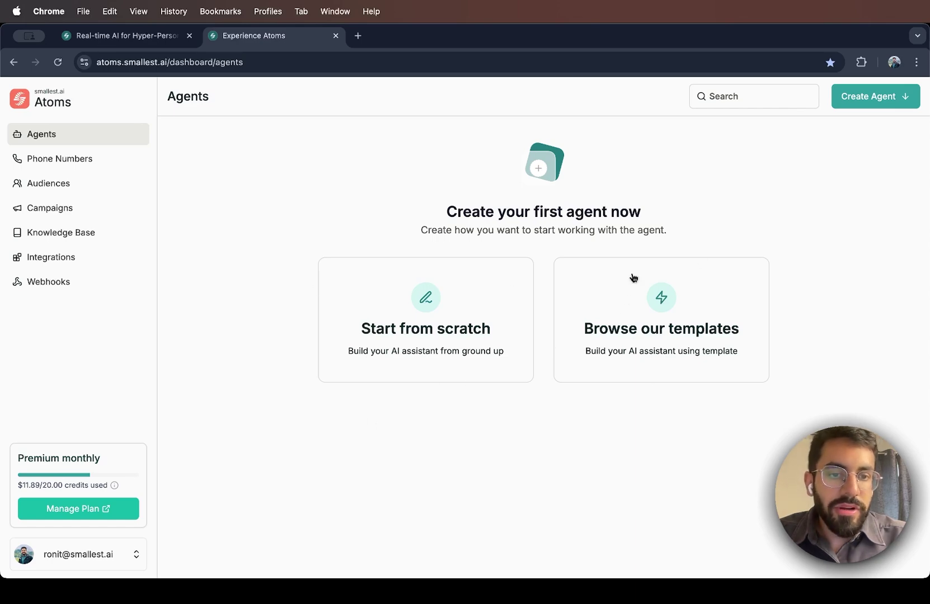
{"action": "left_click", "coordinate": [638, 331]}
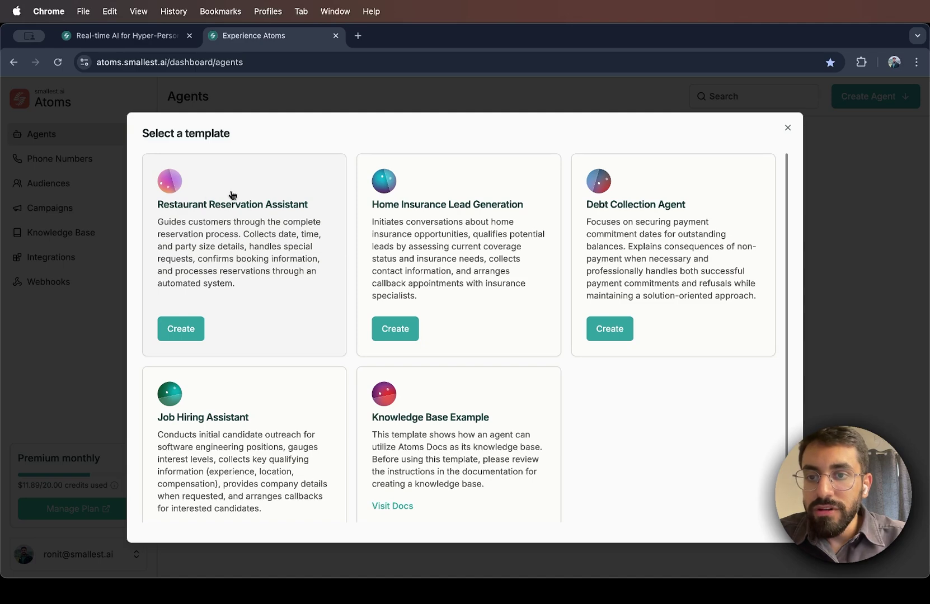
{"action": "left_click", "coordinate": [175, 335]}
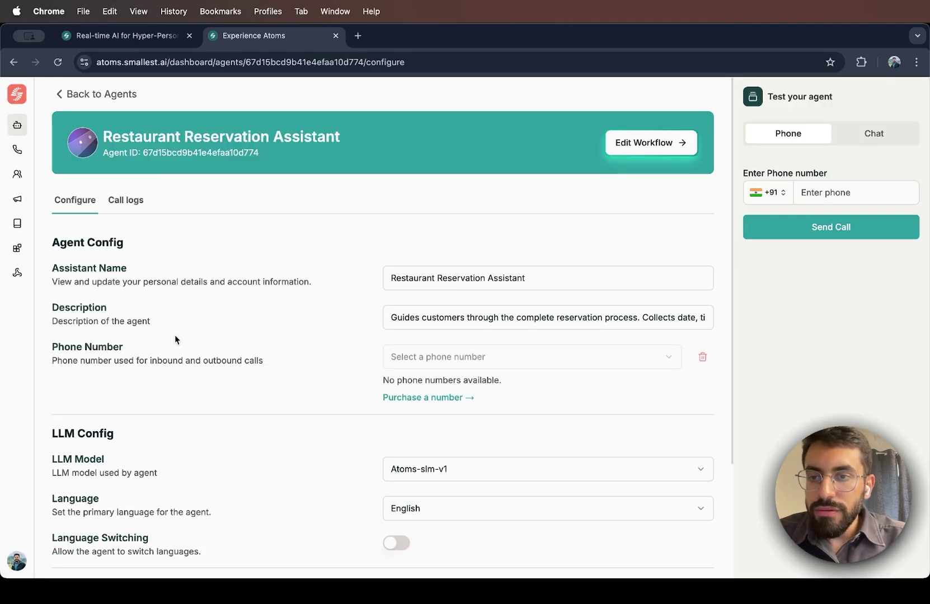
Replace the default Restaurant Reservation Assistant name with the owner's 'Kitchen Agent 1' name
{"action": "scroll", "coordinate": [174, 336], "scroll_direction": "down", "scroll_amount": 1}
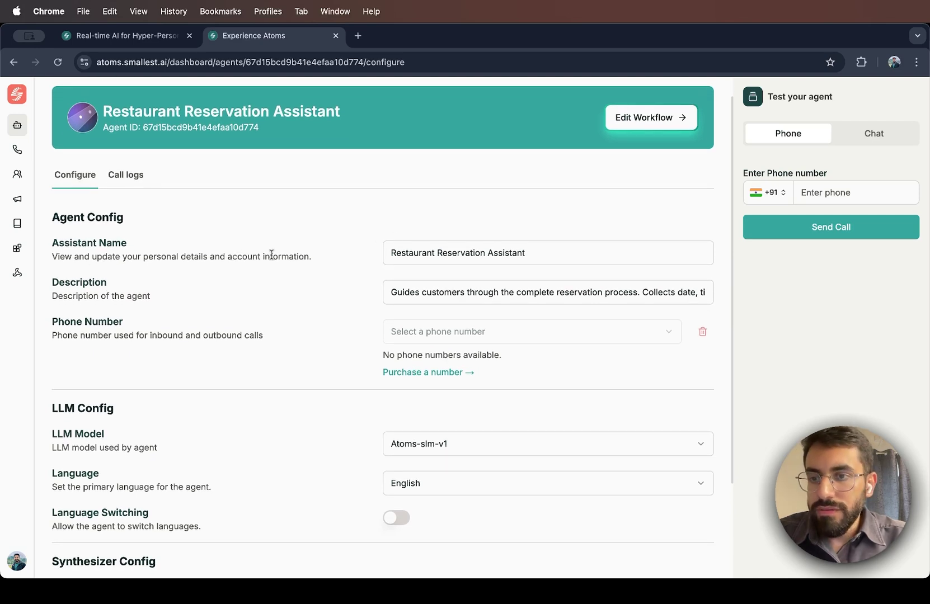
{"action": "double_click", "coordinate": [392, 255]}
{"action": "type", "text": "R"}
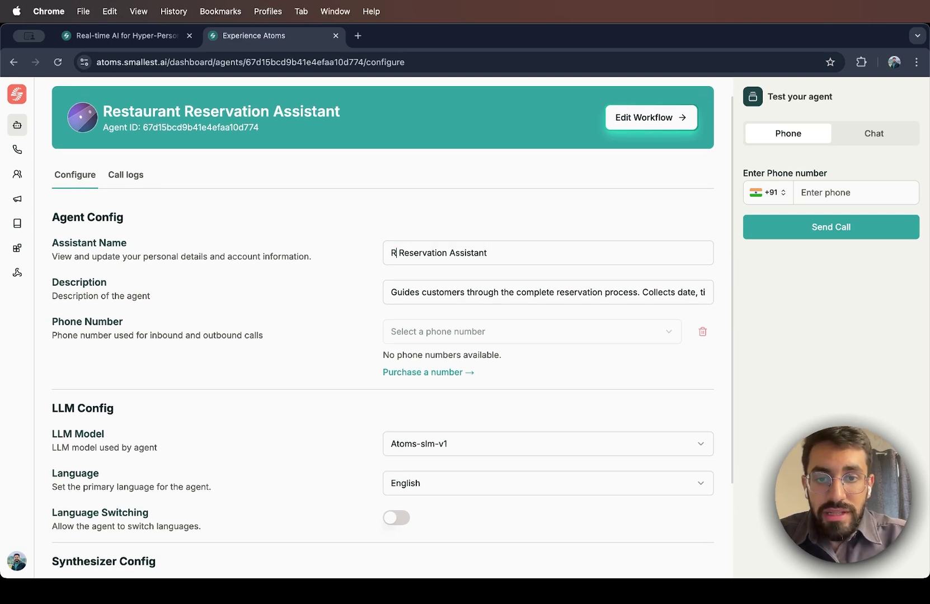
{"action": "key", "text": "super+a"}
{"action": "type", "text": "Ronit's"}
{"action": "key", "text": "Down"}
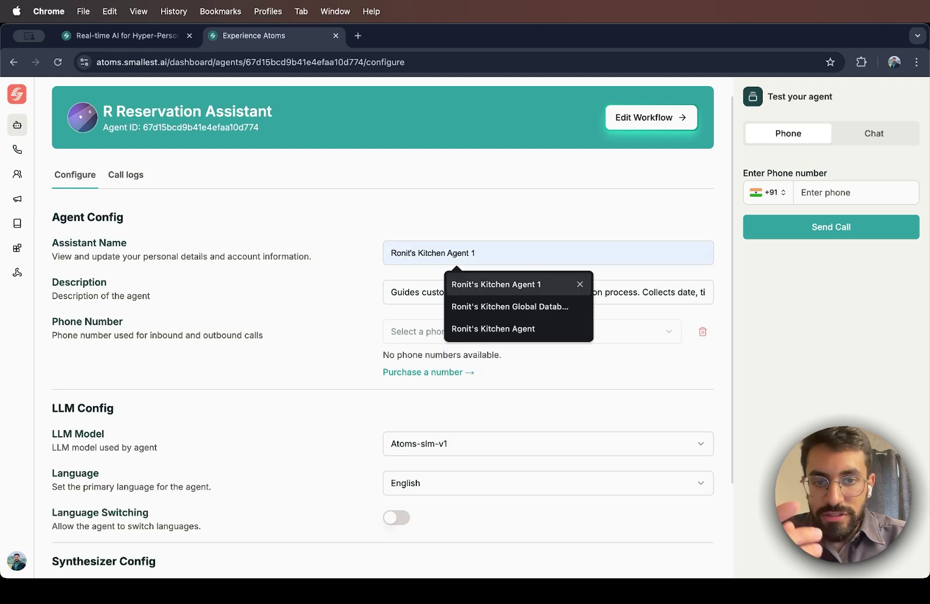
{"action": "key", "text": "Return"}
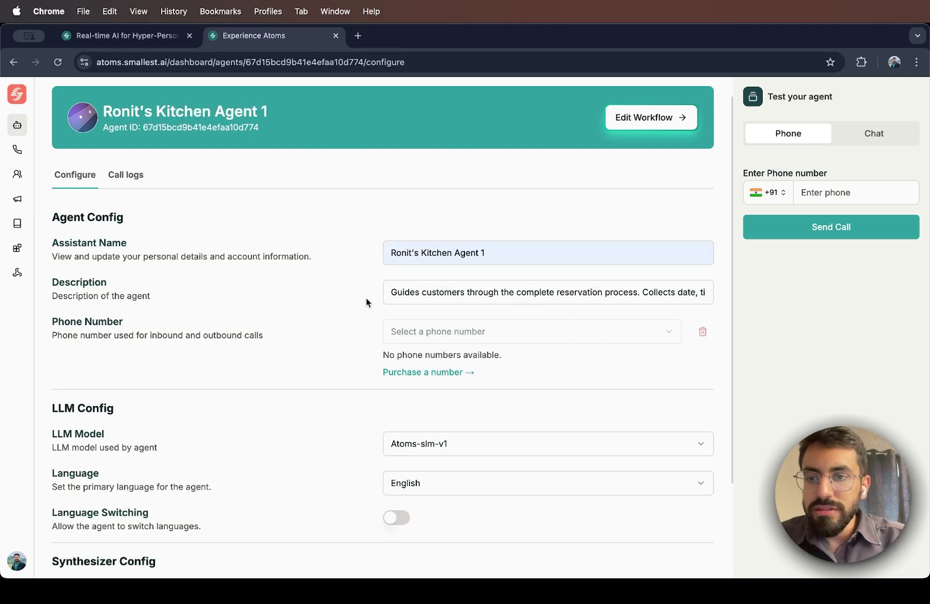
{"action": "scroll", "coordinate": [366, 298], "scroll_direction": "down", "scroll_amount": 3}
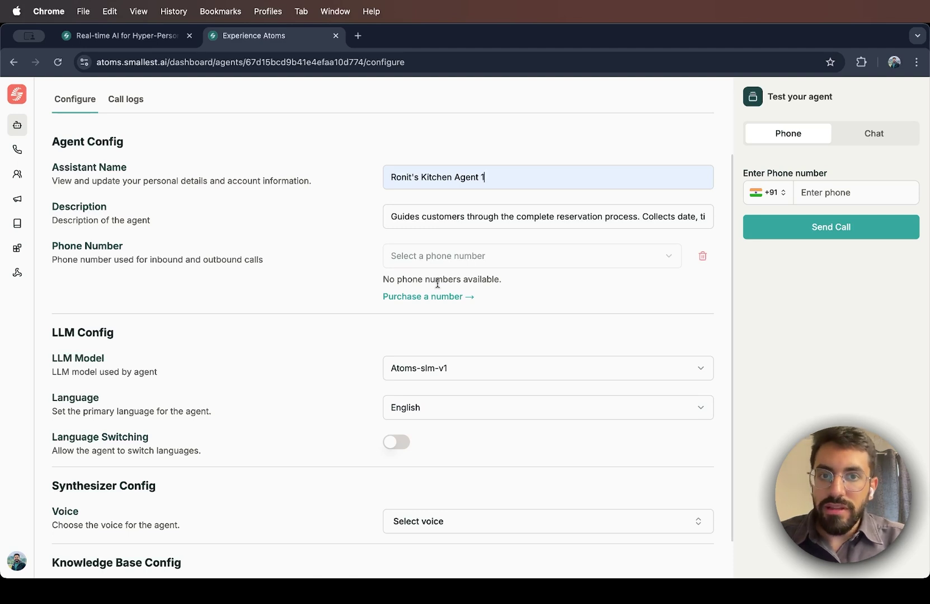
Keep English as the primary language and turn on Language Switching
{"action": "scroll", "coordinate": [340, 322], "scroll_direction": "down", "scroll_amount": 2}
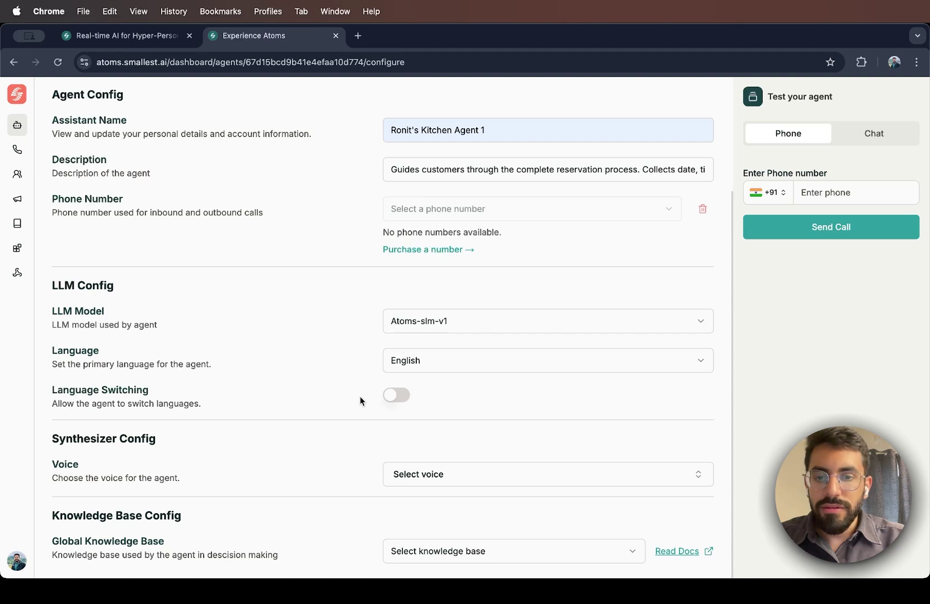
{"action": "left_click", "coordinate": [400, 365]}
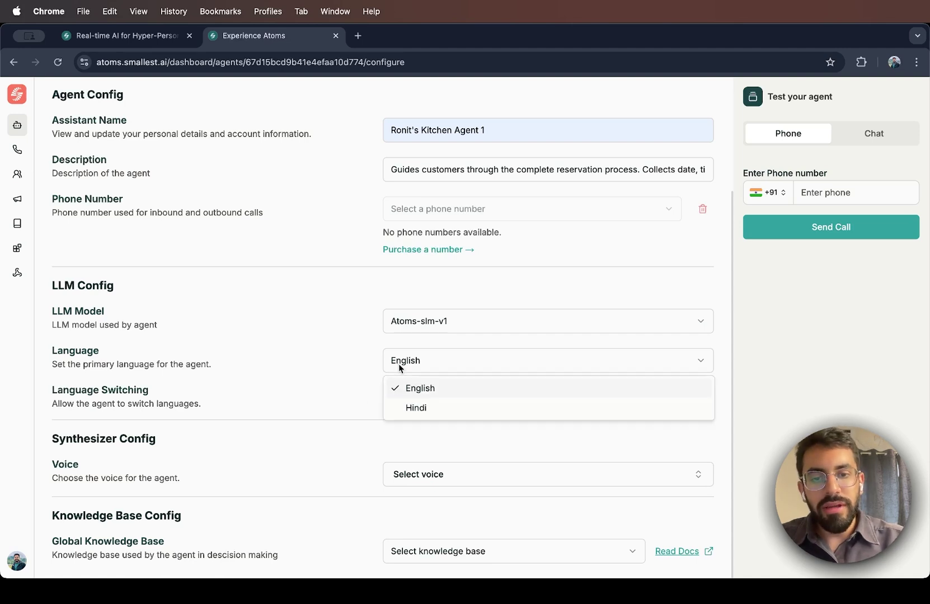
{"action": "left_click", "coordinate": [368, 381]}
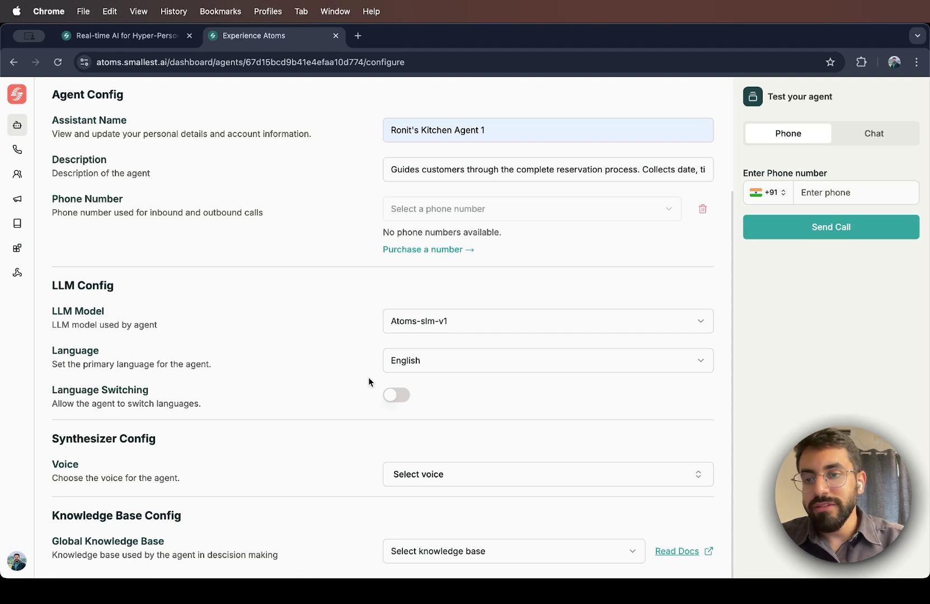
{"action": "left_click", "coordinate": [391, 398]}
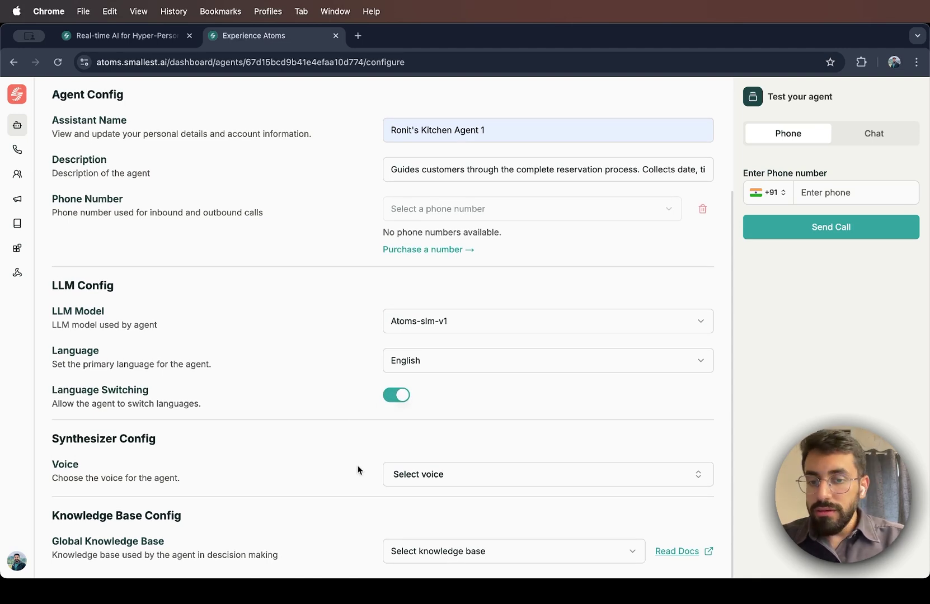
Open the Select voice list and scroll through the available voices
{"action": "left_click", "coordinate": [423, 475]}
{"action": "scroll", "coordinate": [471, 381], "scroll_direction": "down", "scroll_amount": 10}
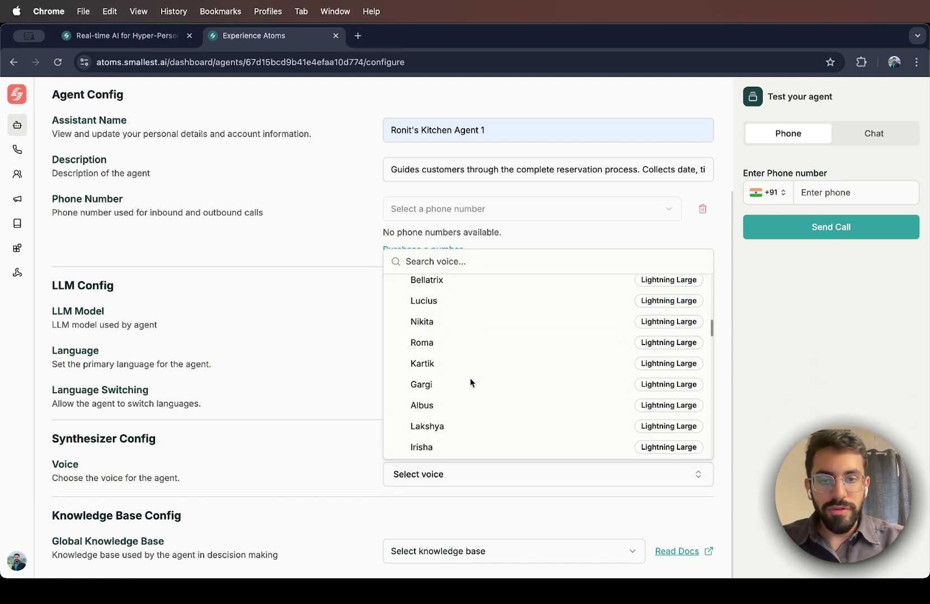
{"action": "scroll", "coordinate": [436, 347], "scroll_direction": "up", "scroll_amount": 5}
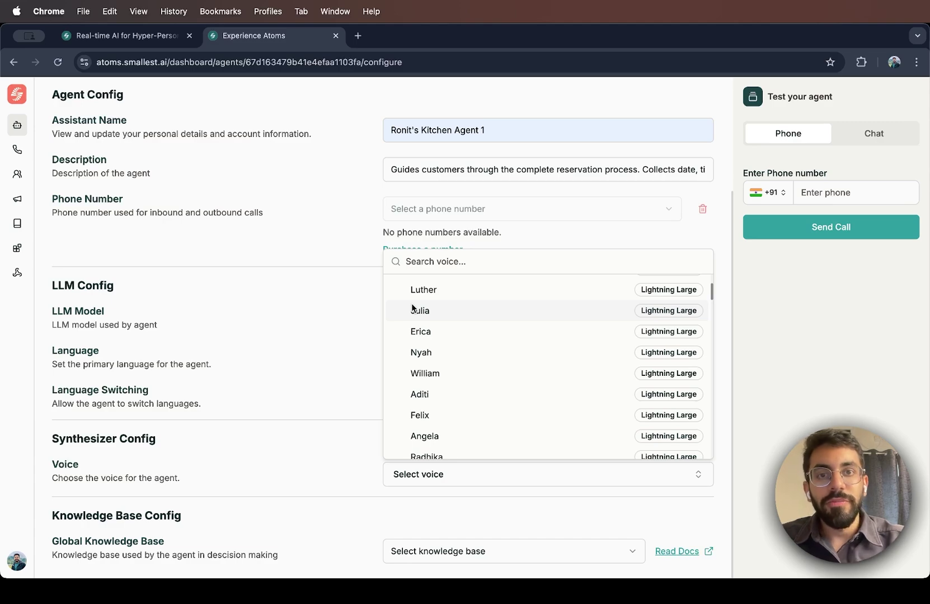
Browse the Waves Studio voice library, then return to the Atoms agent configuration
{"action": "left_click", "coordinate": [108, 35]}
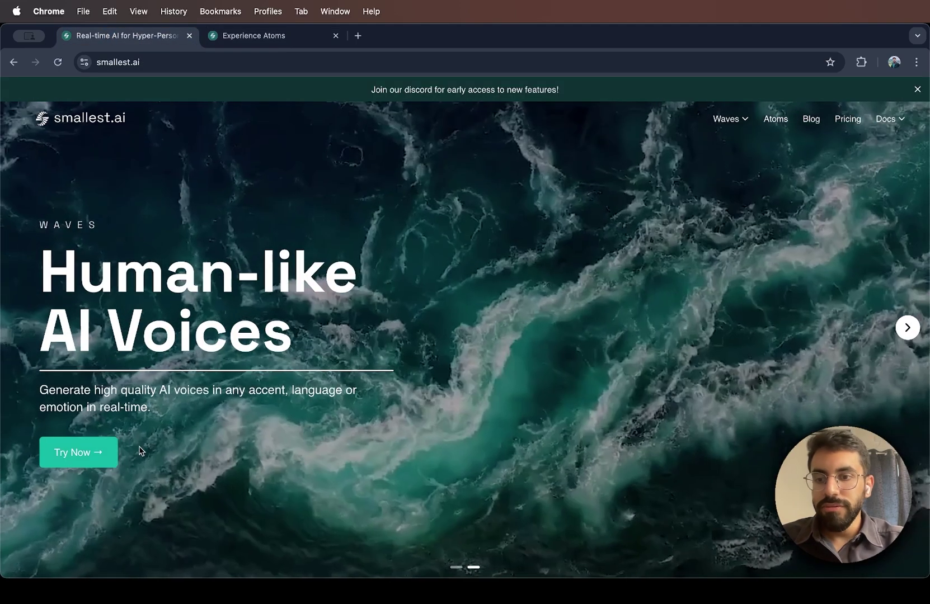
{"action": "left_click", "coordinate": [90, 456]}
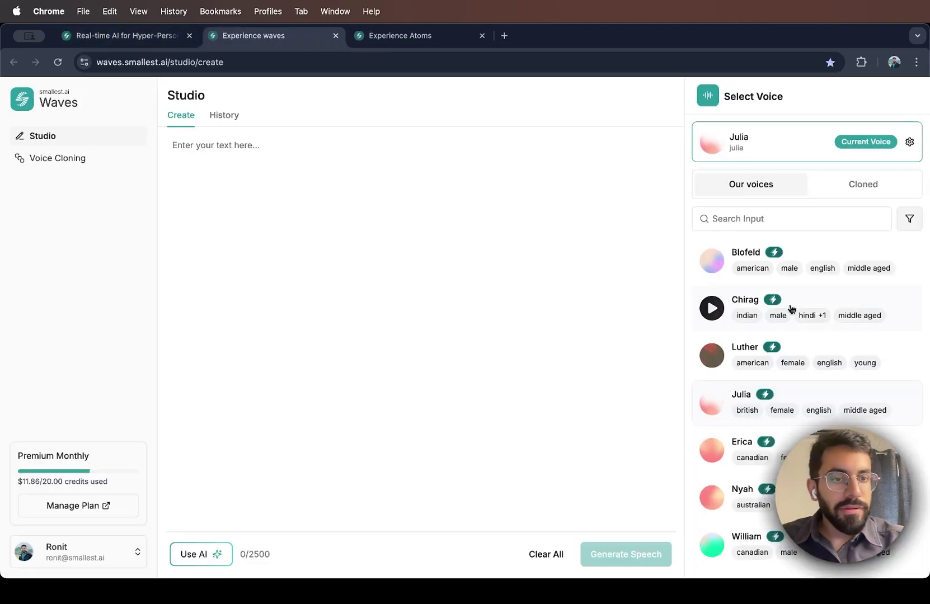
{"action": "scroll", "coordinate": [796, 303], "scroll_direction": "down", "scroll_amount": 10}
{"action": "scroll", "coordinate": [797, 304], "scroll_direction": "down", "scroll_amount": 5}
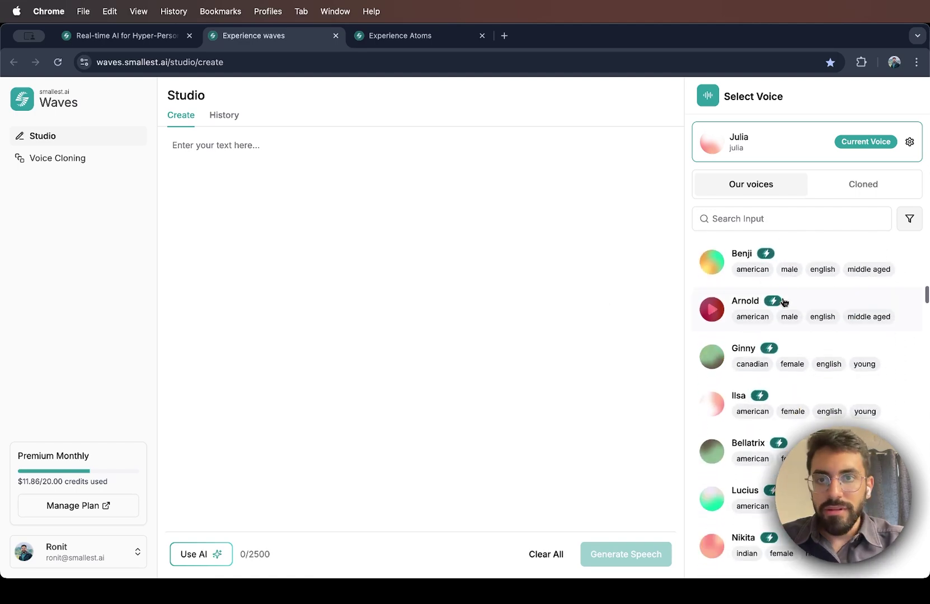
{"action": "key", "text": "ctrl+Tab"}
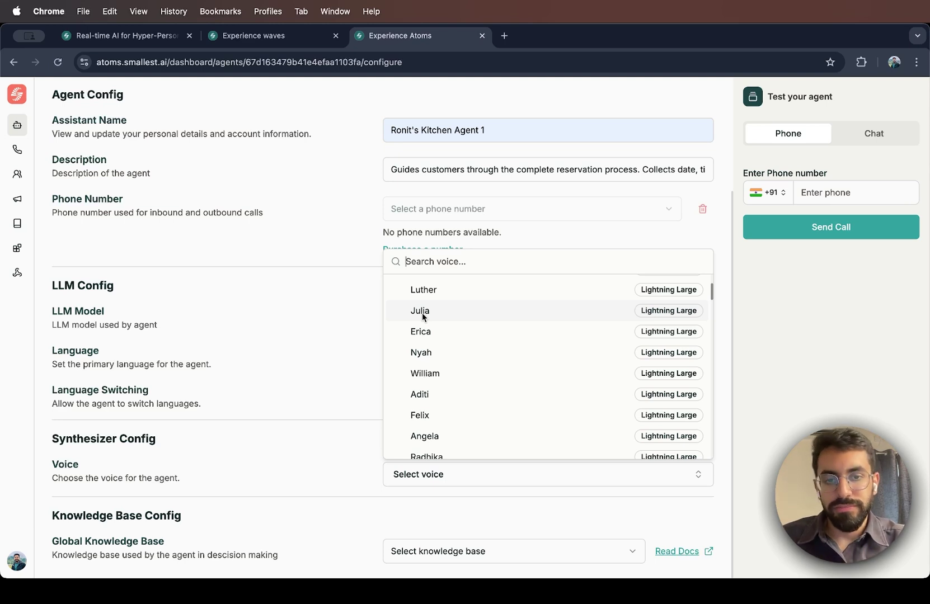
Pick and preview the Julia voice, then adjust the consistency slider
{"action": "left_click", "coordinate": [421, 311]}
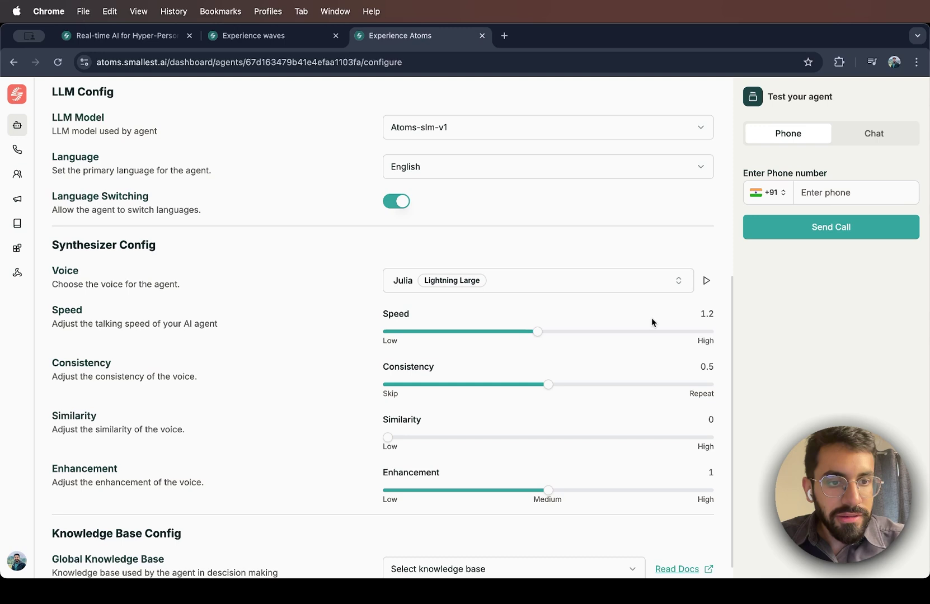
{"action": "left_click", "coordinate": [707, 282]}
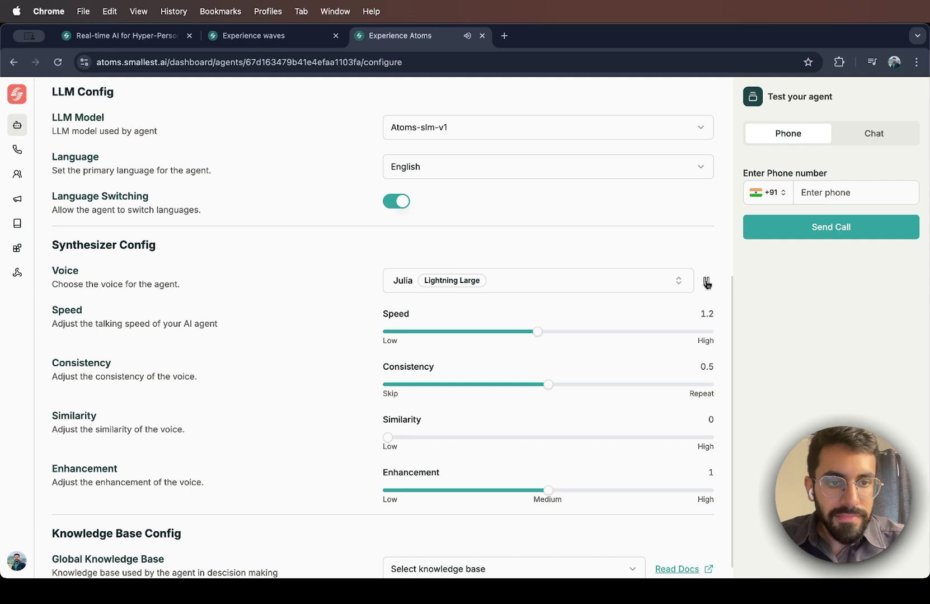
{"action": "left_click", "coordinate": [707, 282]}
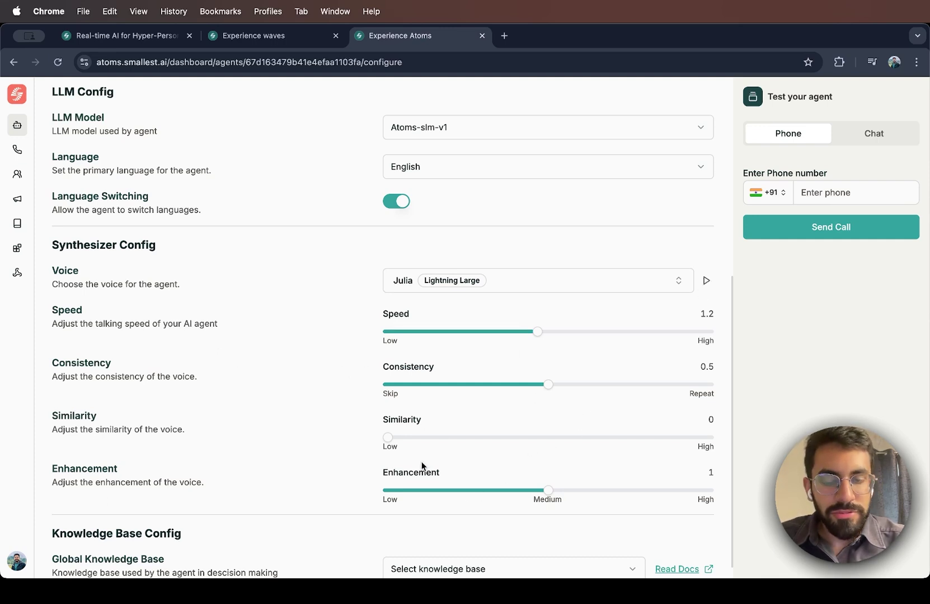
{"action": "scroll", "coordinate": [421, 466], "scroll_direction": "down", "scroll_amount": 1}
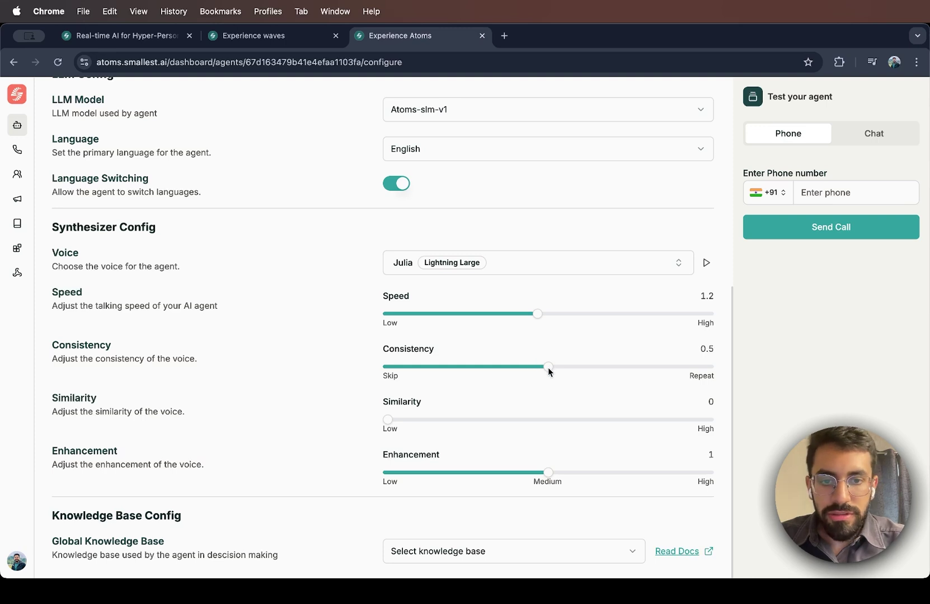
{"action": "left_click_drag", "start_coordinate": [547, 367], "coordinate": [597, 374]}
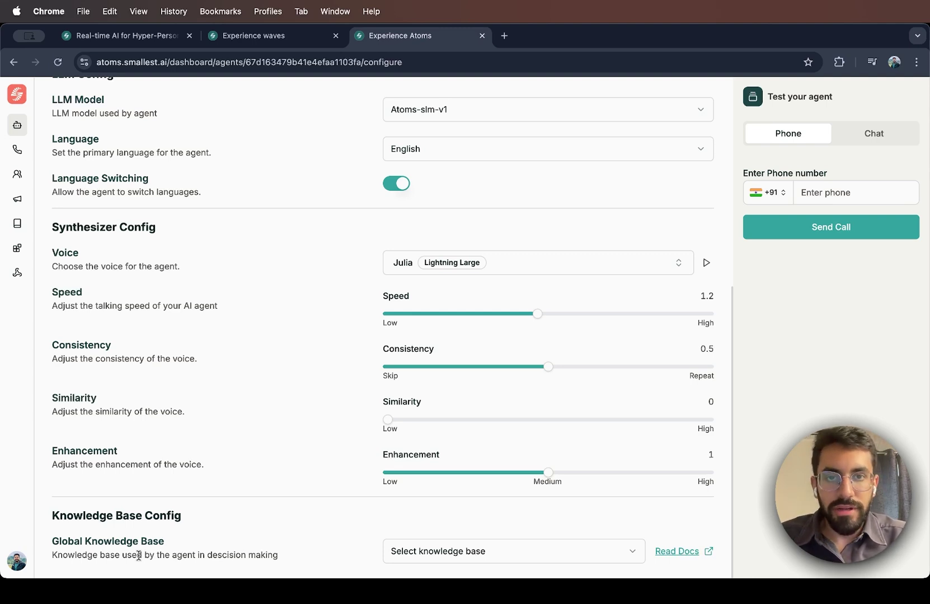
{"action": "scroll", "coordinate": [197, 269], "scroll_direction": "up", "scroll_amount": 10}
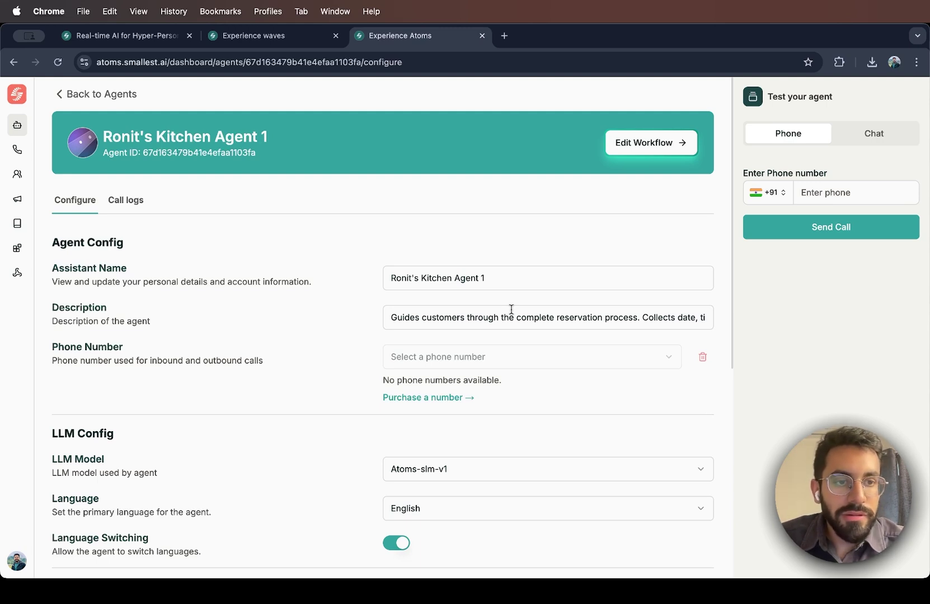
{"action": "left_click", "coordinate": [862, 143]}
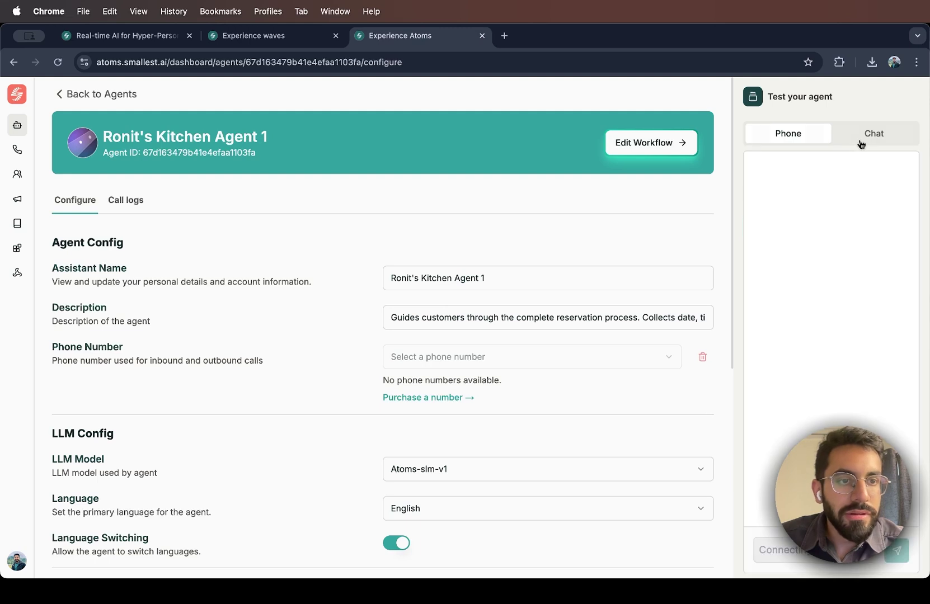
{"action": "left_click", "coordinate": [795, 138]}
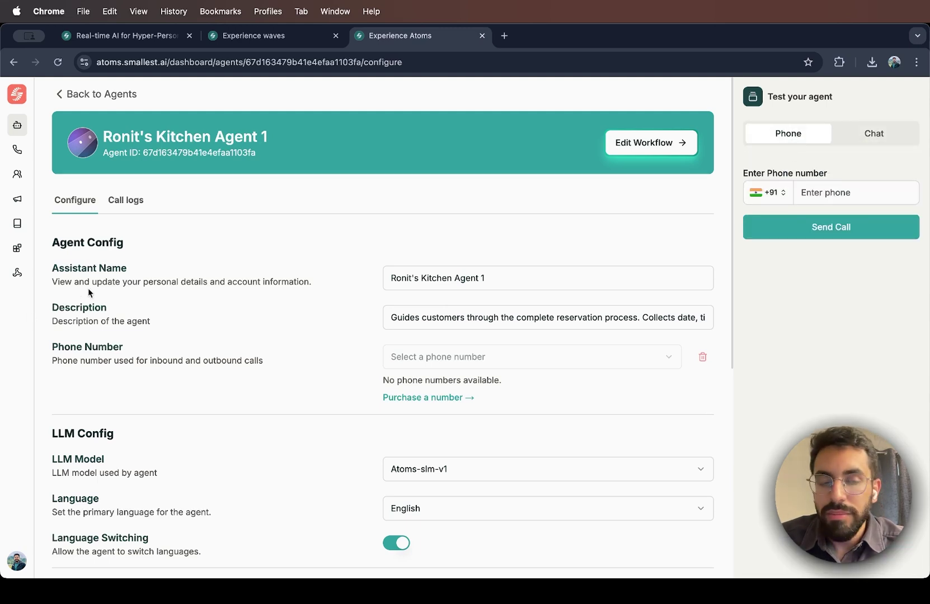
{"action": "left_click", "coordinate": [120, 205]}
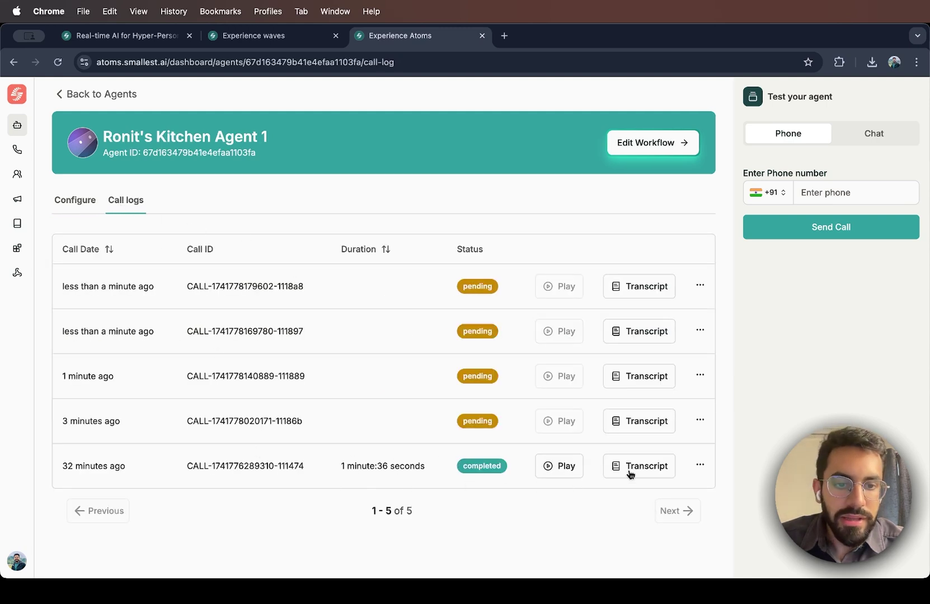
{"action": "left_click", "coordinate": [699, 466]}
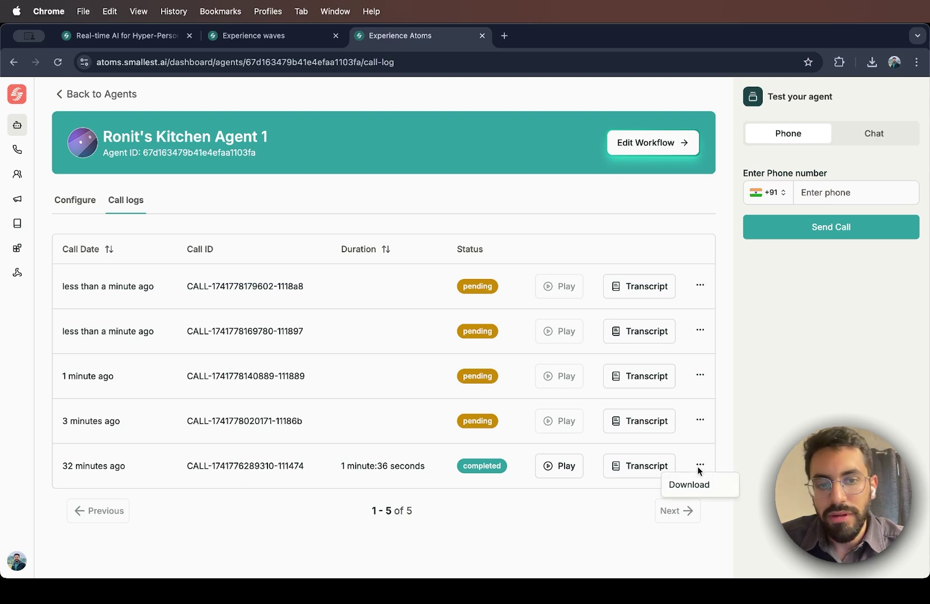
{"action": "left_click", "coordinate": [697, 467]}
{"action": "key", "text": "super+bracketleft"}
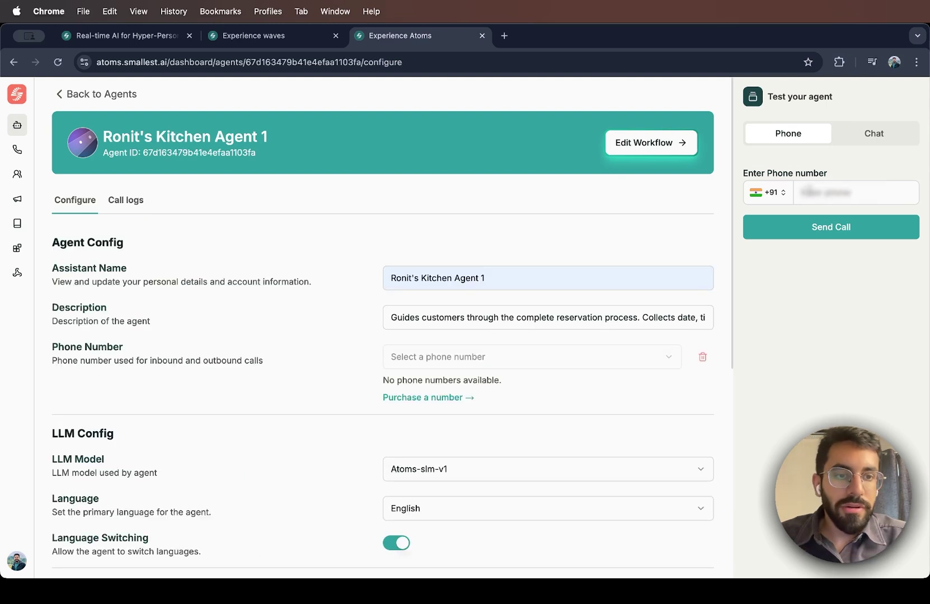
Send a test call from the agent to the entered phone number
{"action": "left_click", "coordinate": [841, 193]}
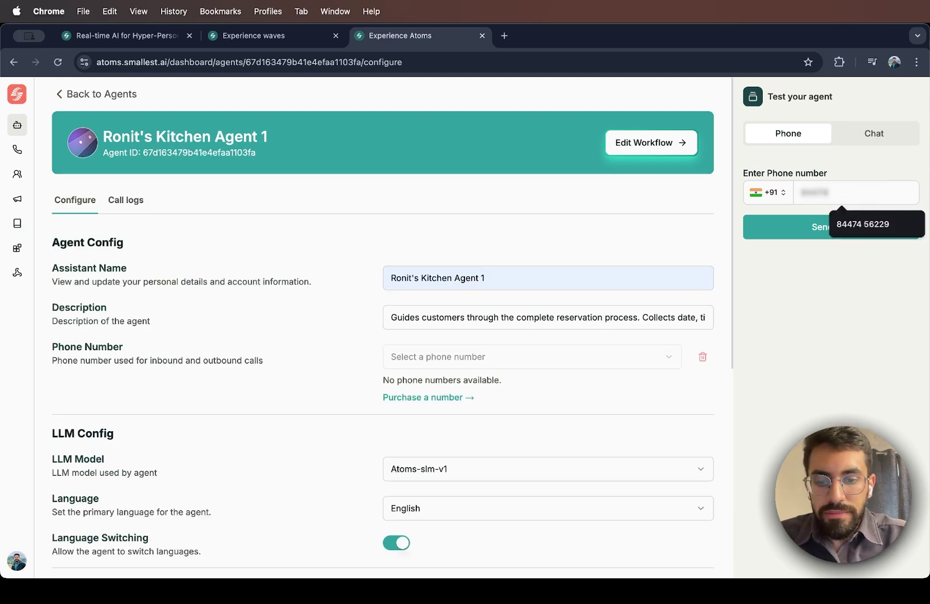
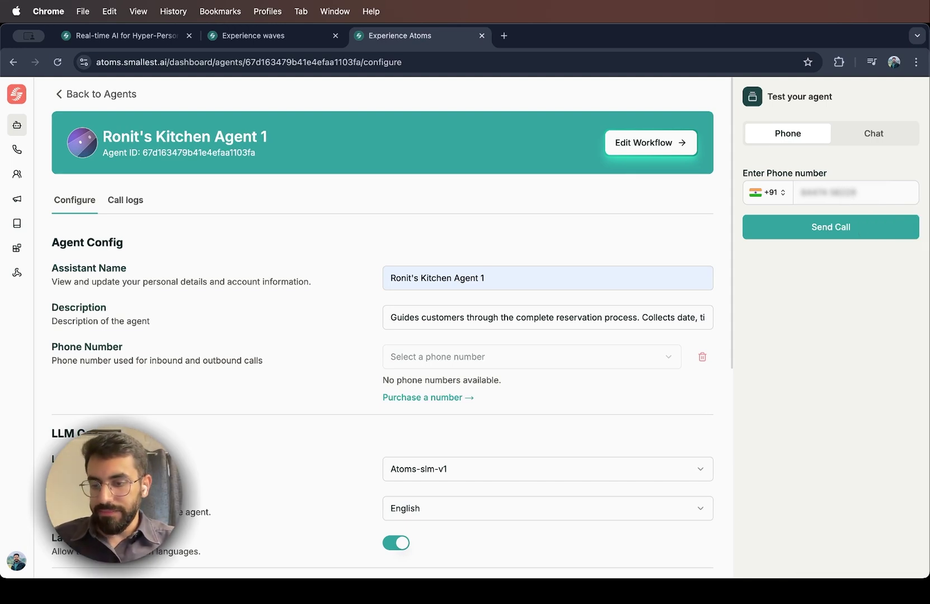
{"action": "left_click", "coordinate": [867, 226]}
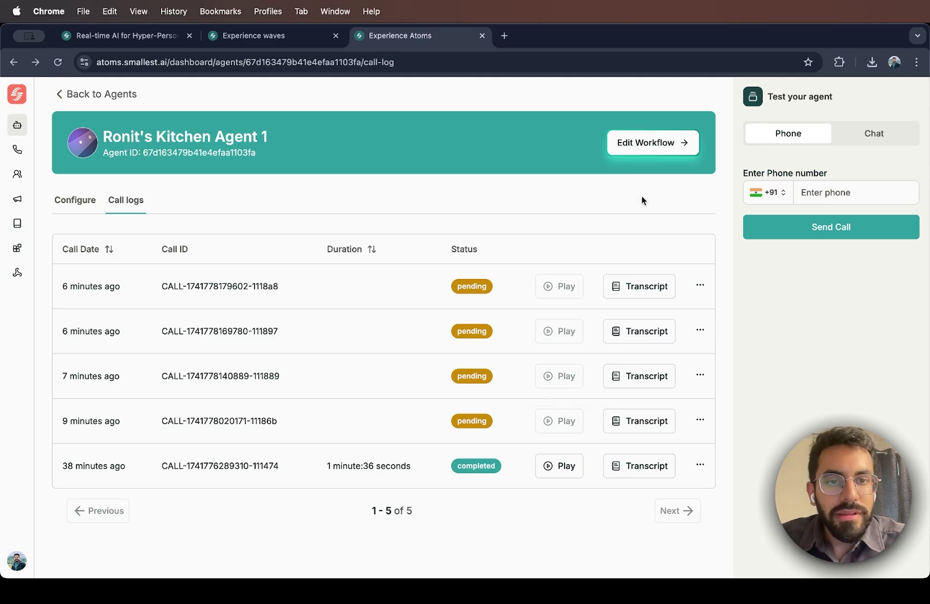
Open the agent's workflow editor via Edit Workflow
{"action": "left_click", "coordinate": [658, 155]}
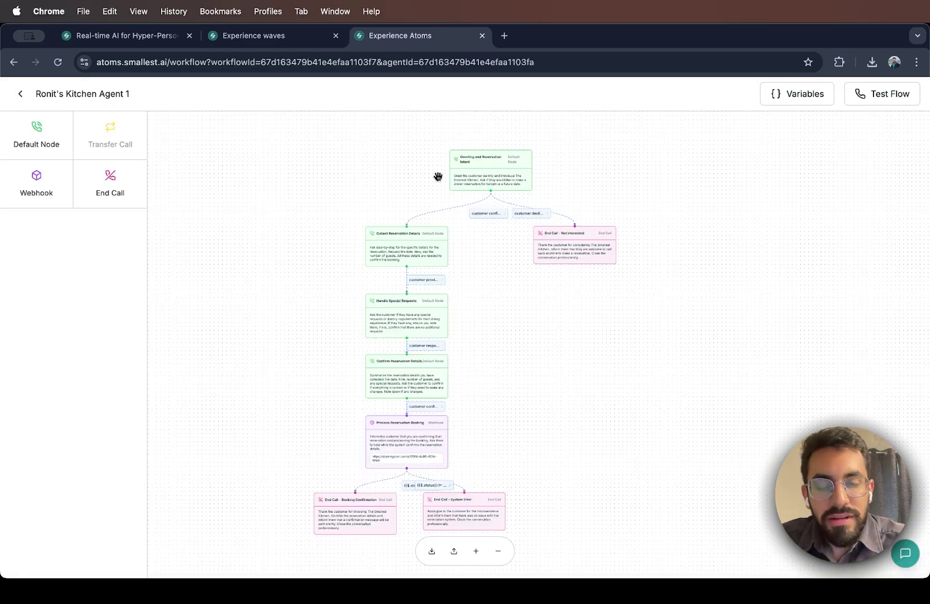